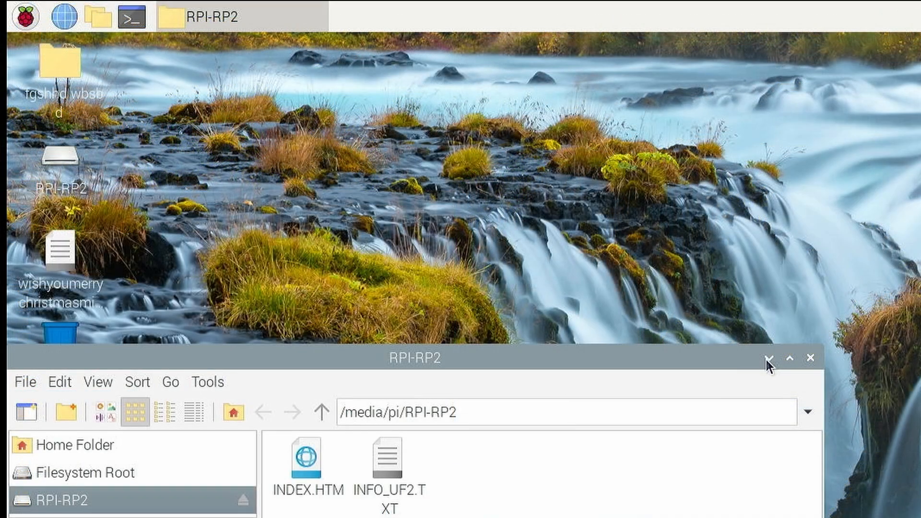
Set the RPI-RP2 drive window aside and reach for Thonny from the applications menu
click(768, 358)
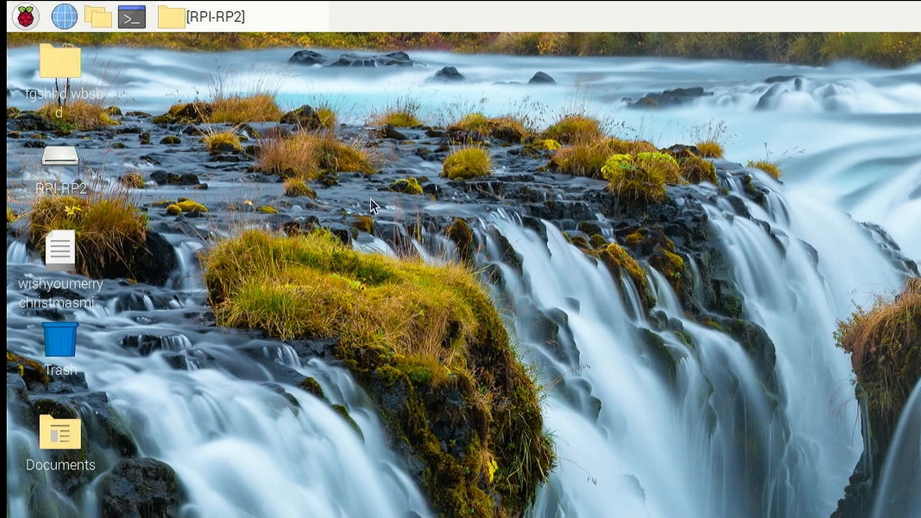
click(26, 16)
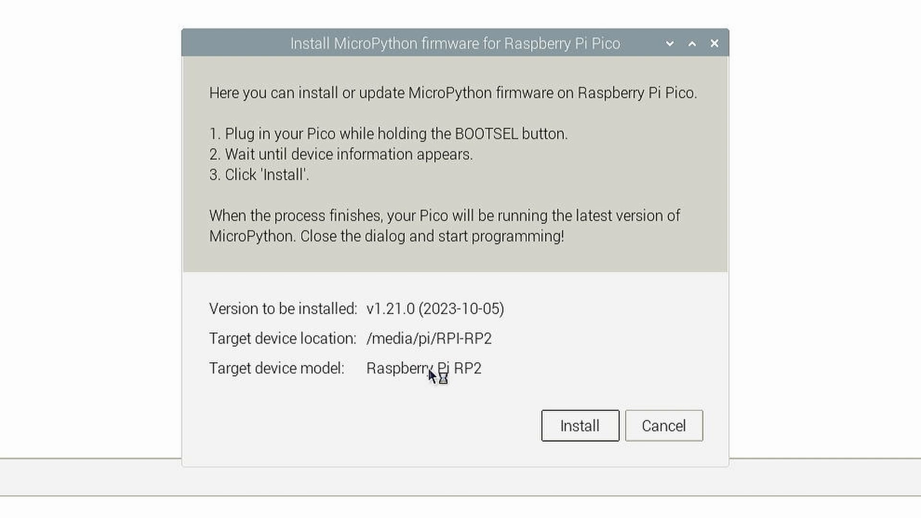
Flash MicroPython v1.21.0 onto the Pico and return to Thonny's shell prompt
click(545, 420)
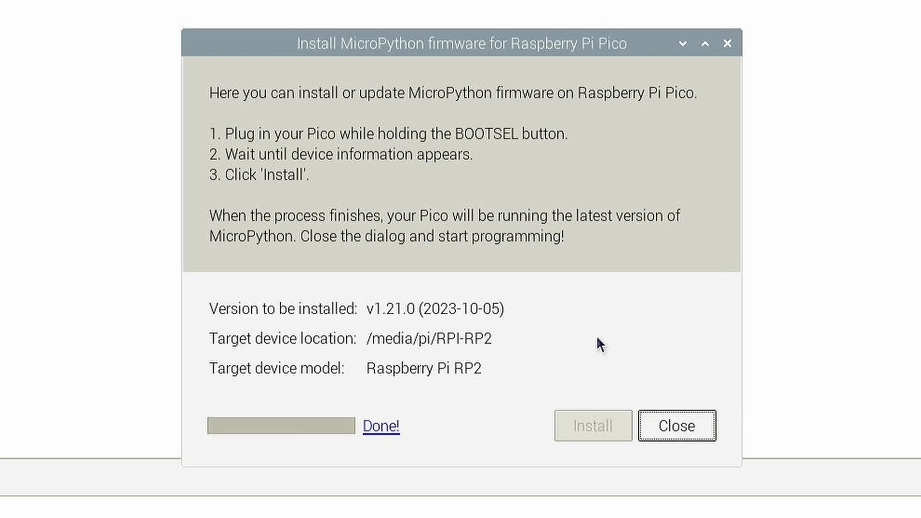
click(666, 432)
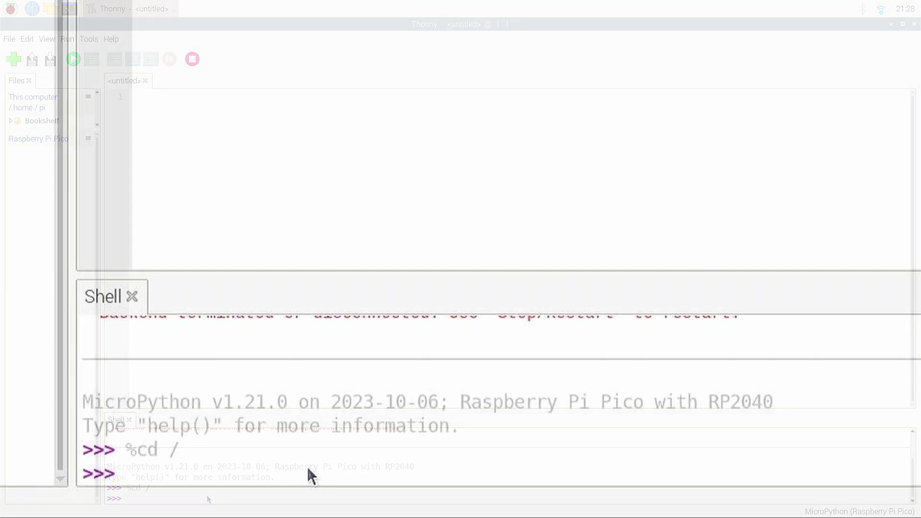
text(p)
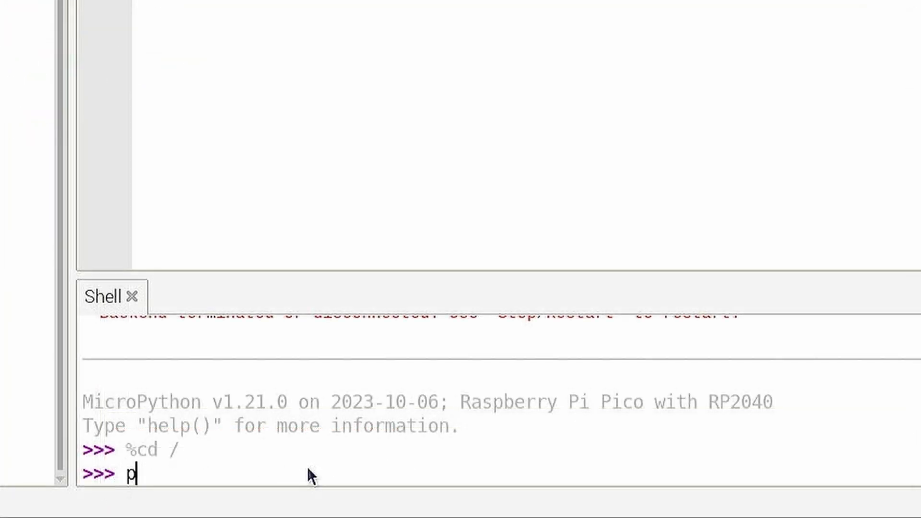
text(ri)
text(nt)
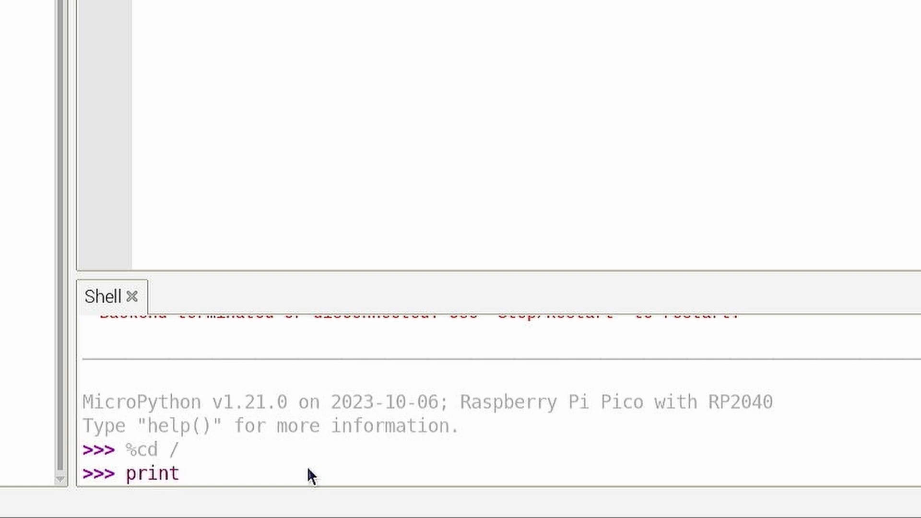
text(()
text(")
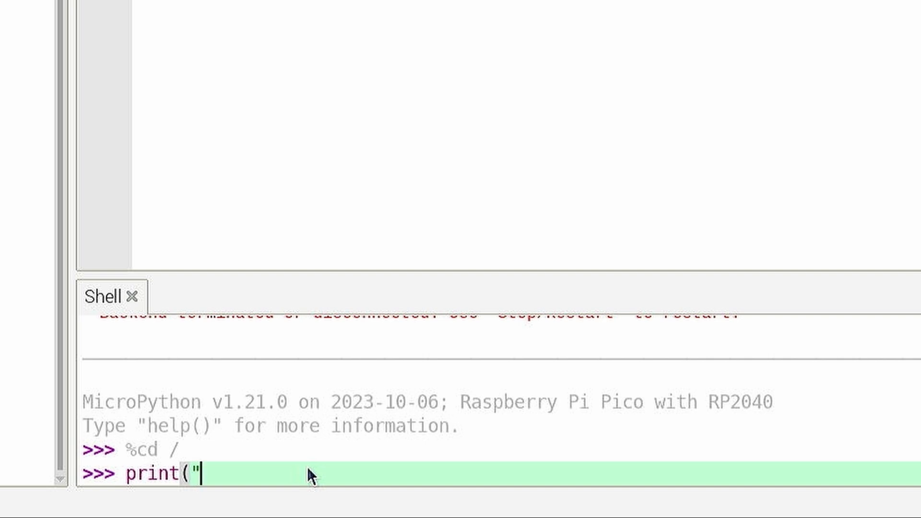
text(hel)
text(lo world)
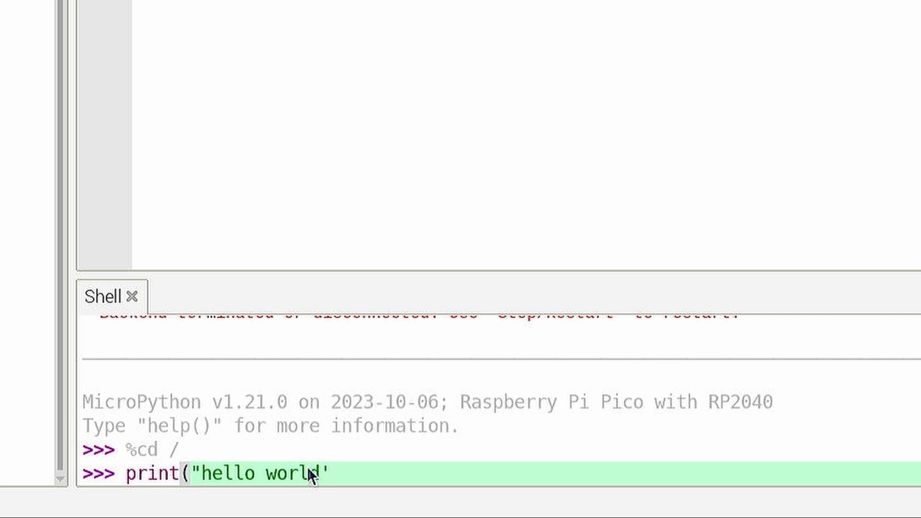
text(")
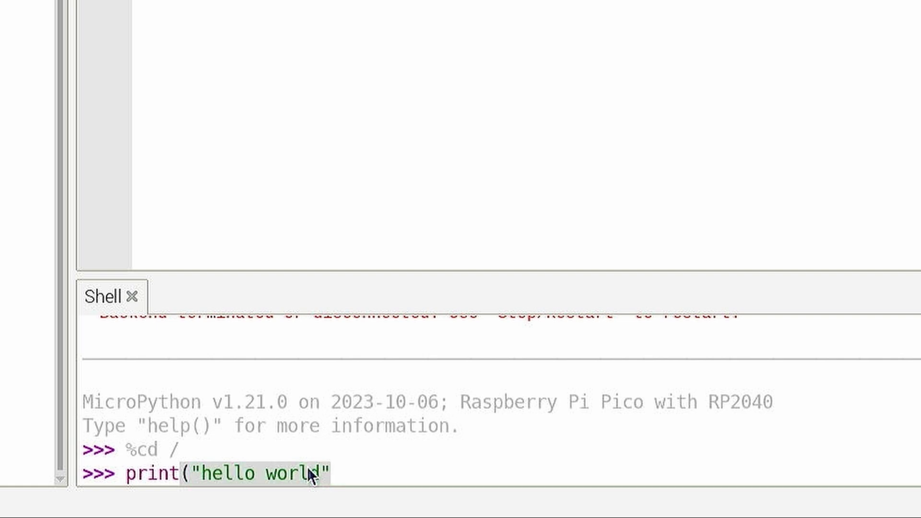
text())
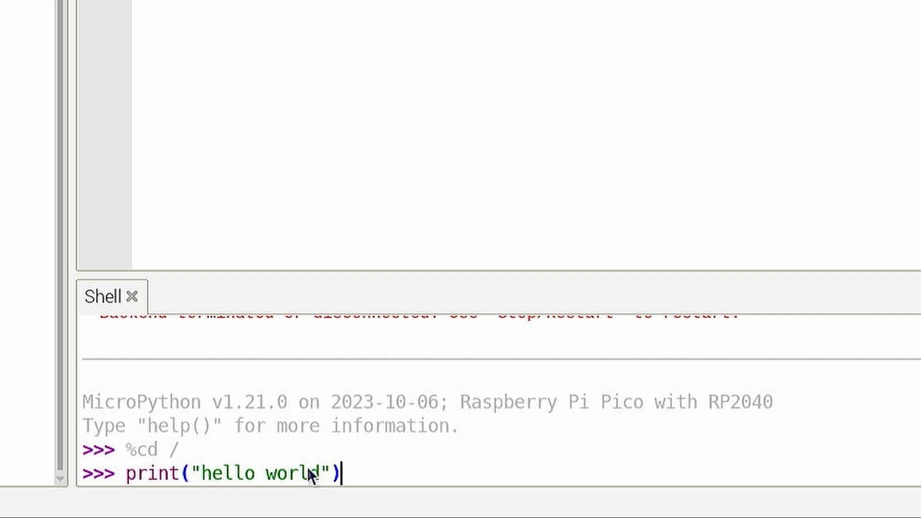
Run print("hello world") on the Pico, then edit the recalled command to print "subscribe"
key(Return)
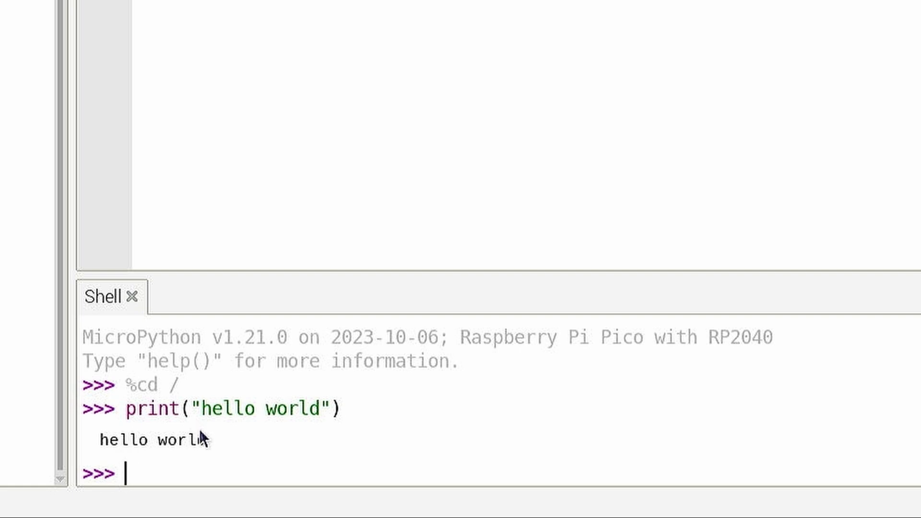
key(Up)
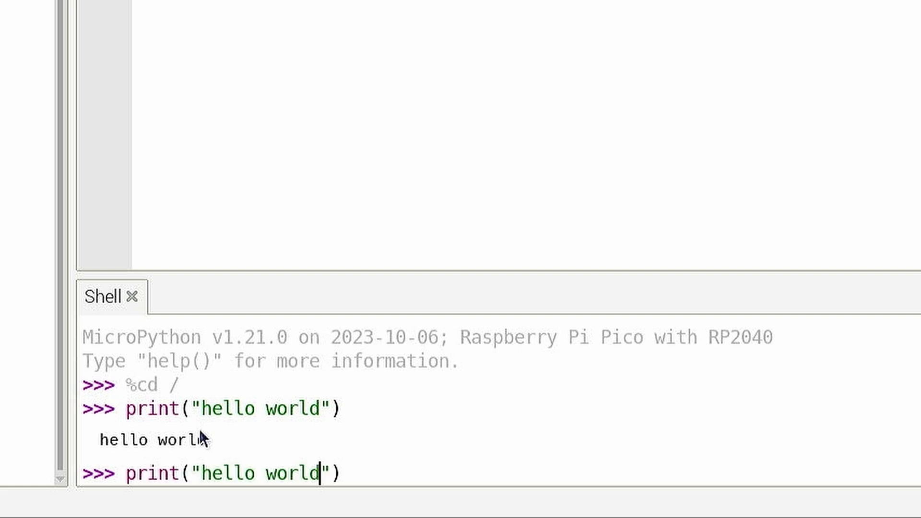
key(BackSpace)
key(BackSpace)
key(BackSpace)
key(BackSpace)
key(BackSpace)
key(BackSpace)
key(BackSpace)
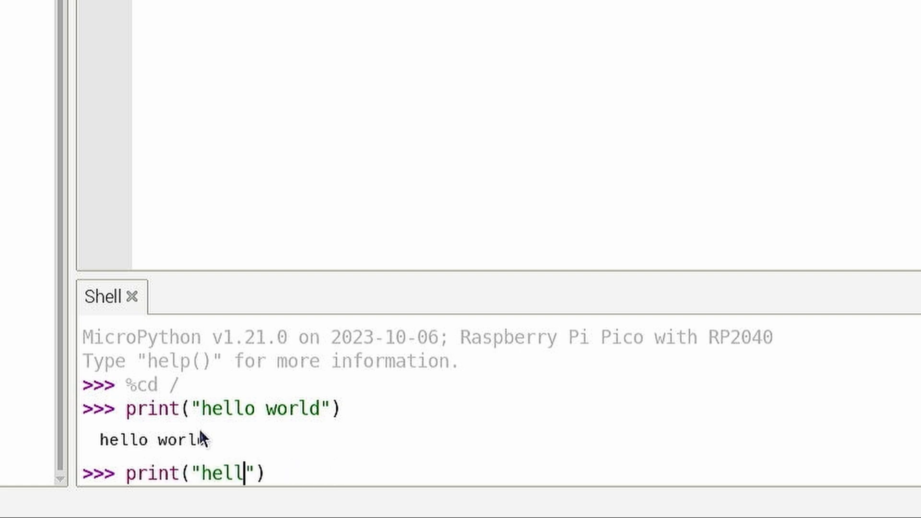
key(BackSpace)
key(BackSpace)
key(BackSpace)
key(BackSpace)
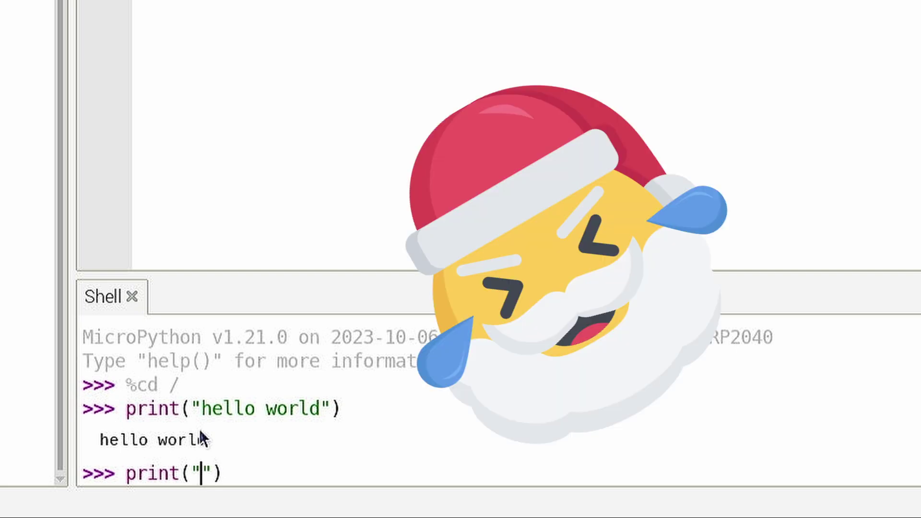
text(s)
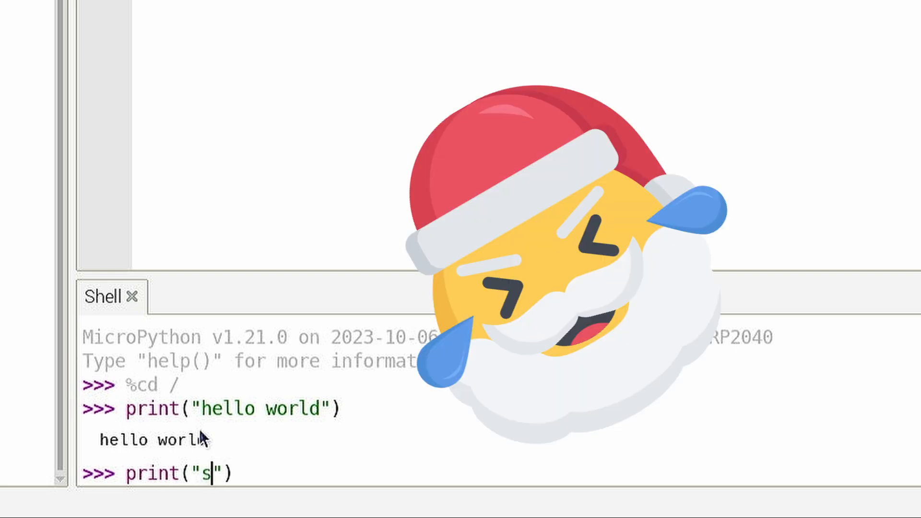
text(ubscripe)
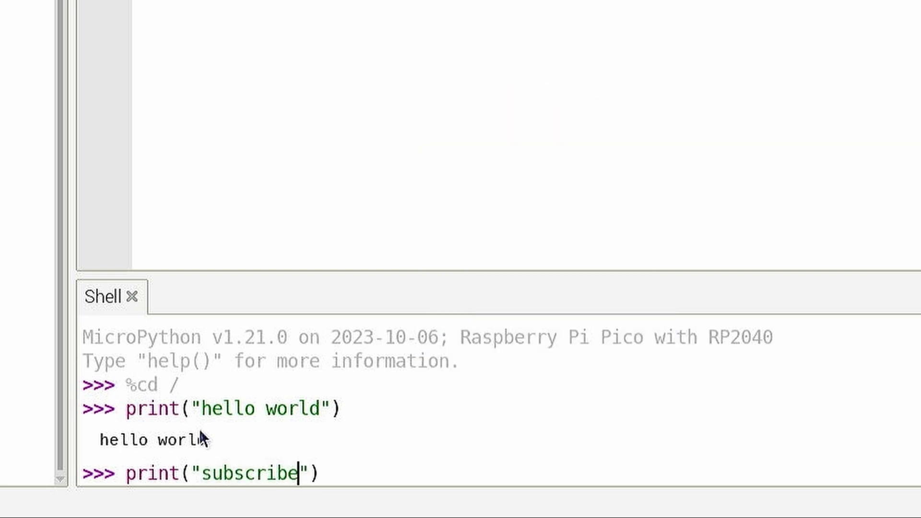
key(Return)
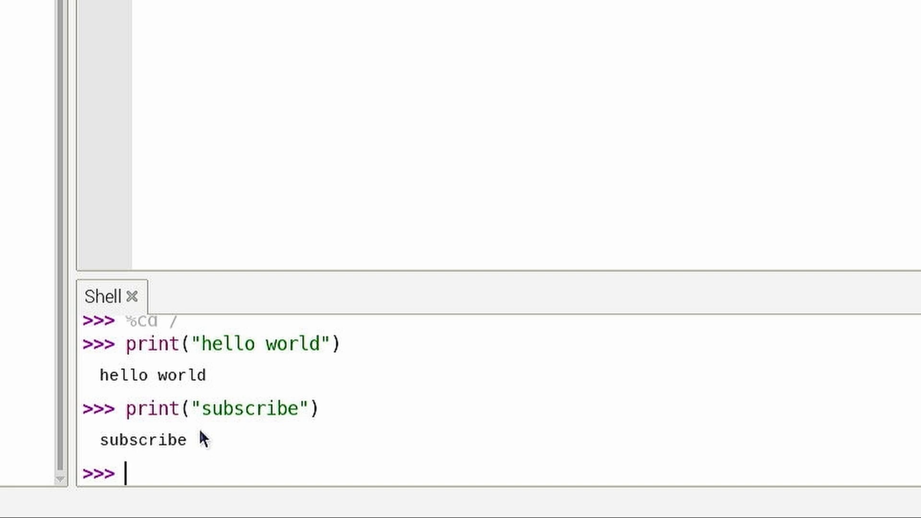
Copy print("hello world") from the shell into line 1 of the empty script
triple_click(144, 343)
right_click(142, 343)
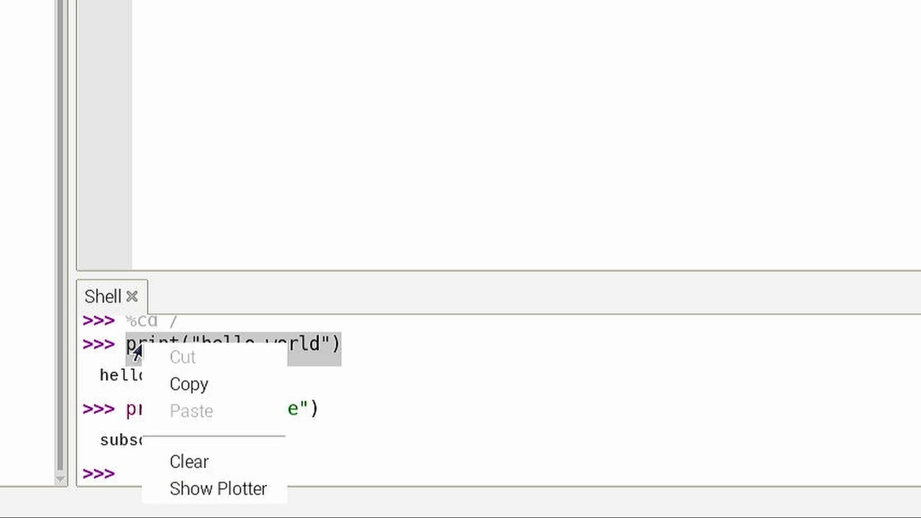
click(189, 384)
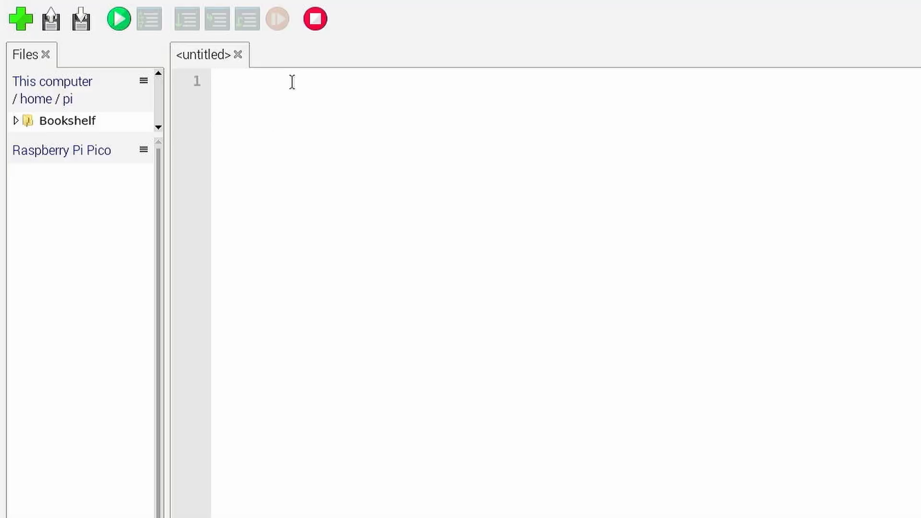
right_click(289, 85)
click(286, 87)
right_click(288, 86)
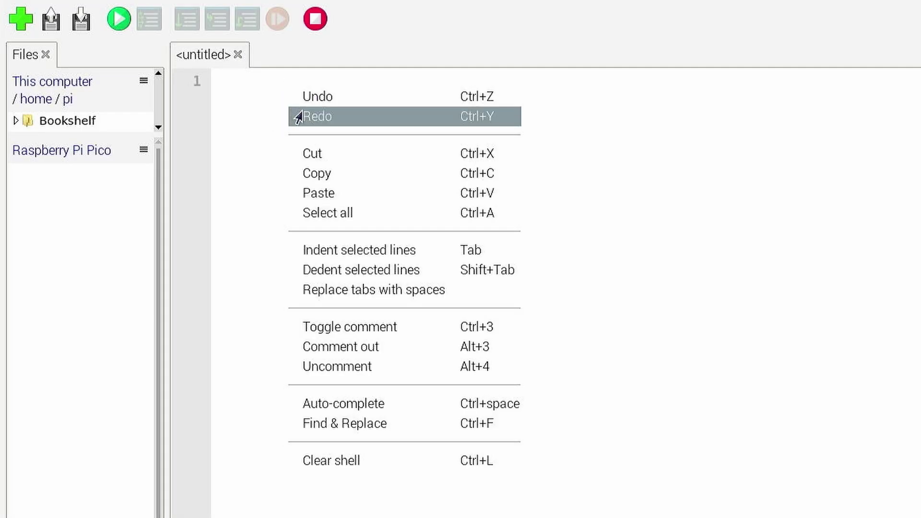
click(319, 192)
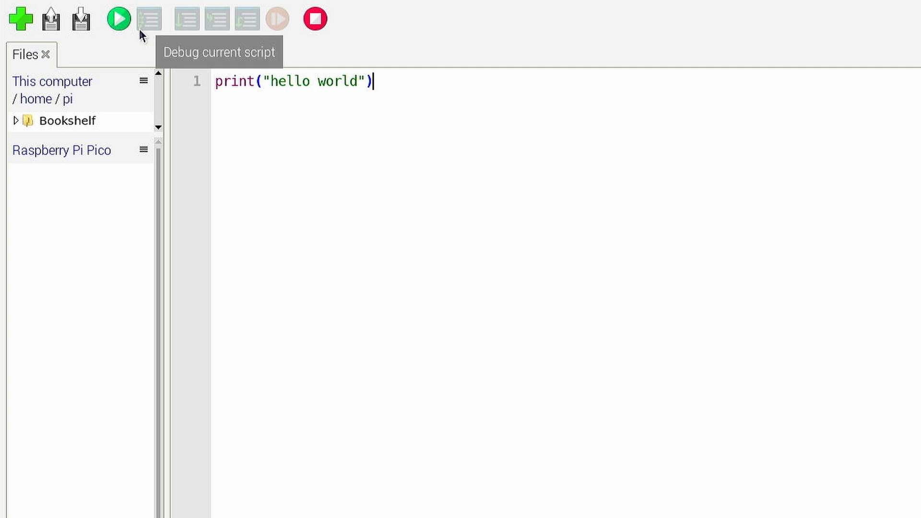
Run the script, saving it on the Raspberry Pi Pico as test
click(119, 19)
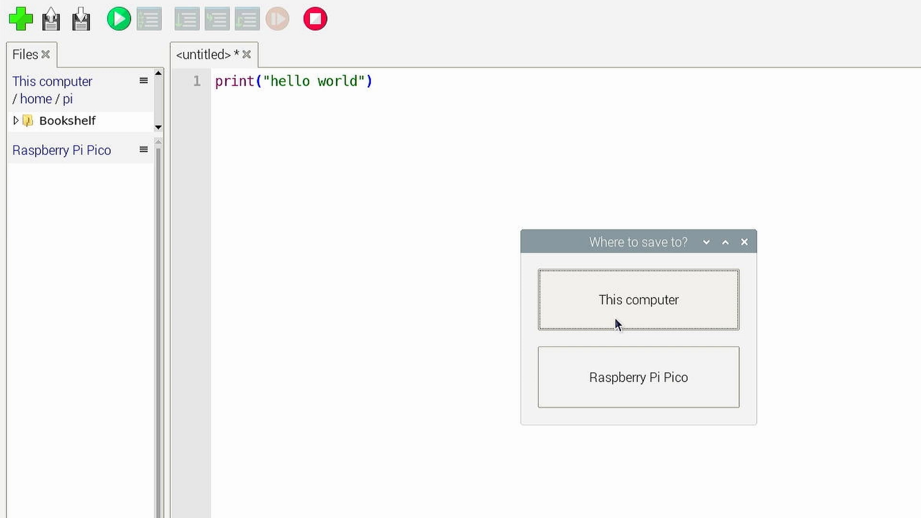
click(638, 376)
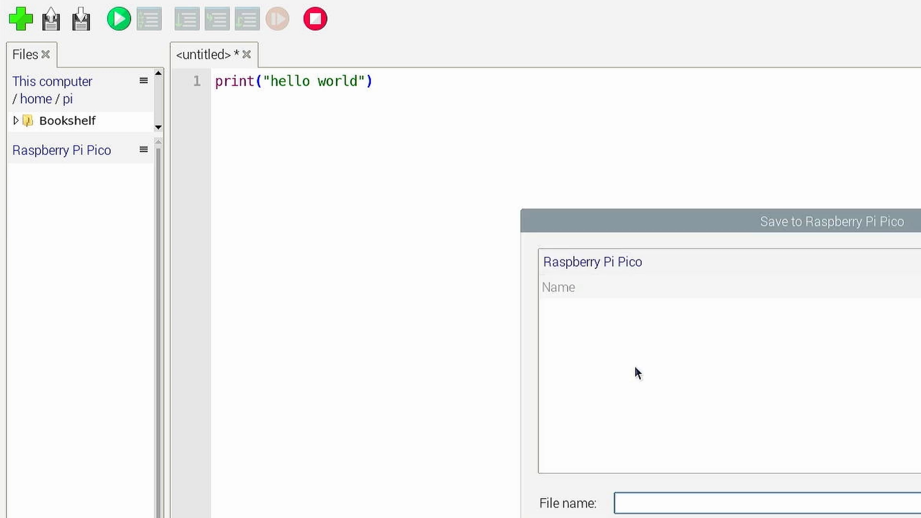
text(test)
key(Return)
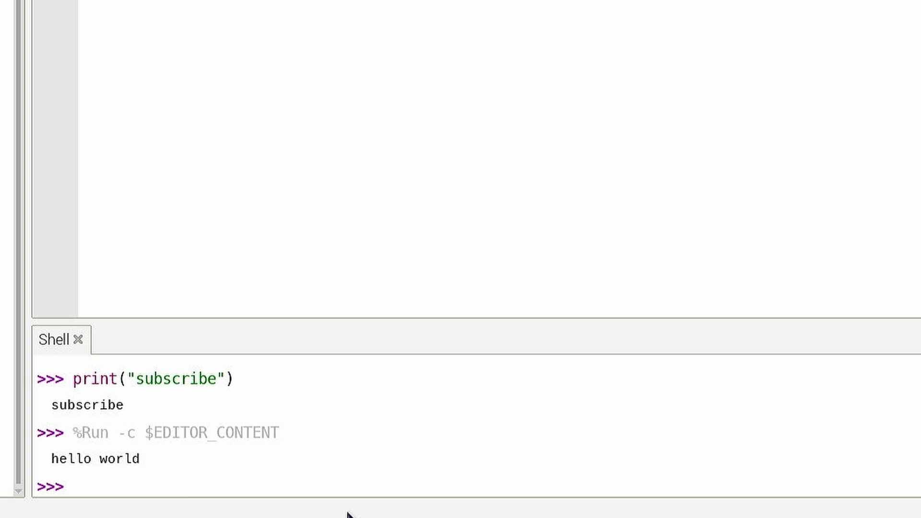
text(2+)
text(2)
Evaluate 2+2 in the Pico shell to get 4
key(Return)
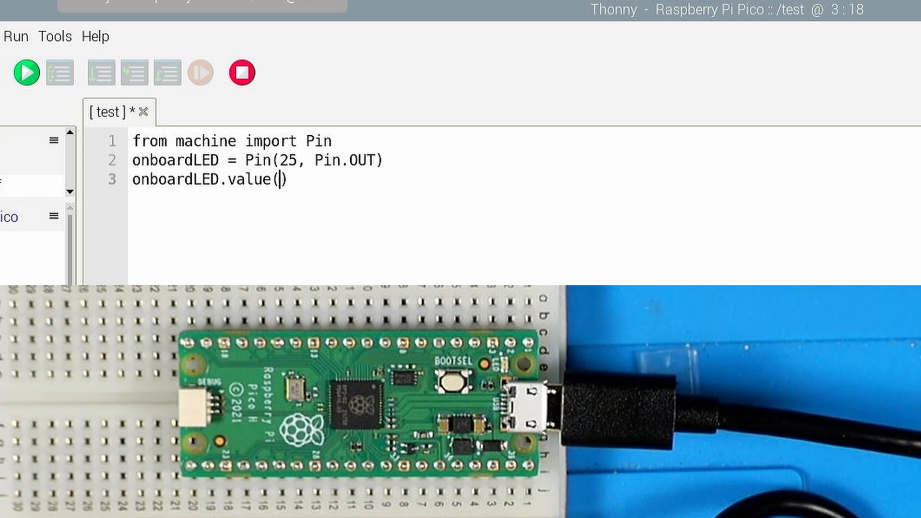
text(1)
Run test with onboardLED.value(1) to light the LED, then with value(0) to turn it off
click(29, 74)
key(BackSpace)
text(0)
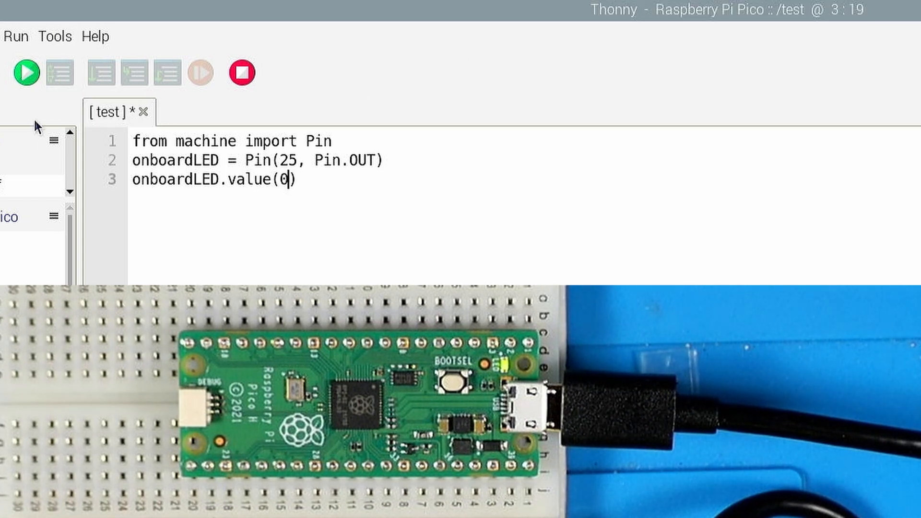
click(24, 82)
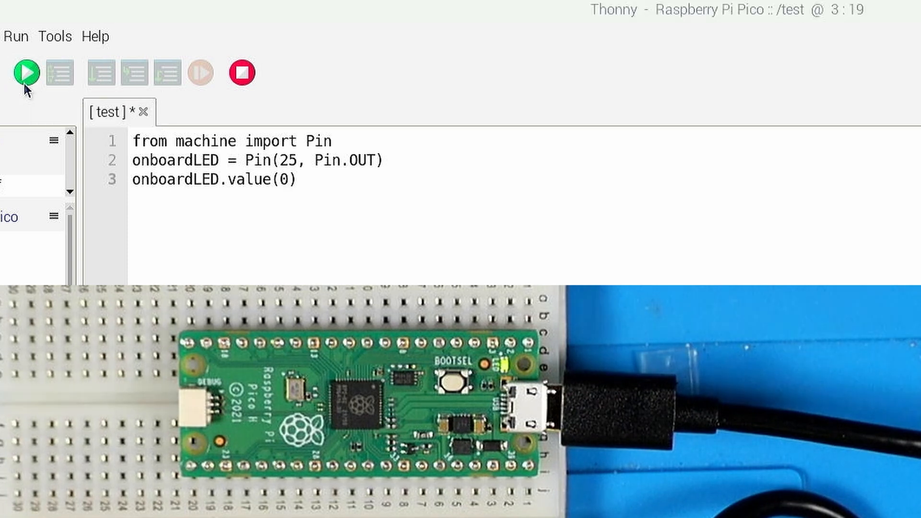